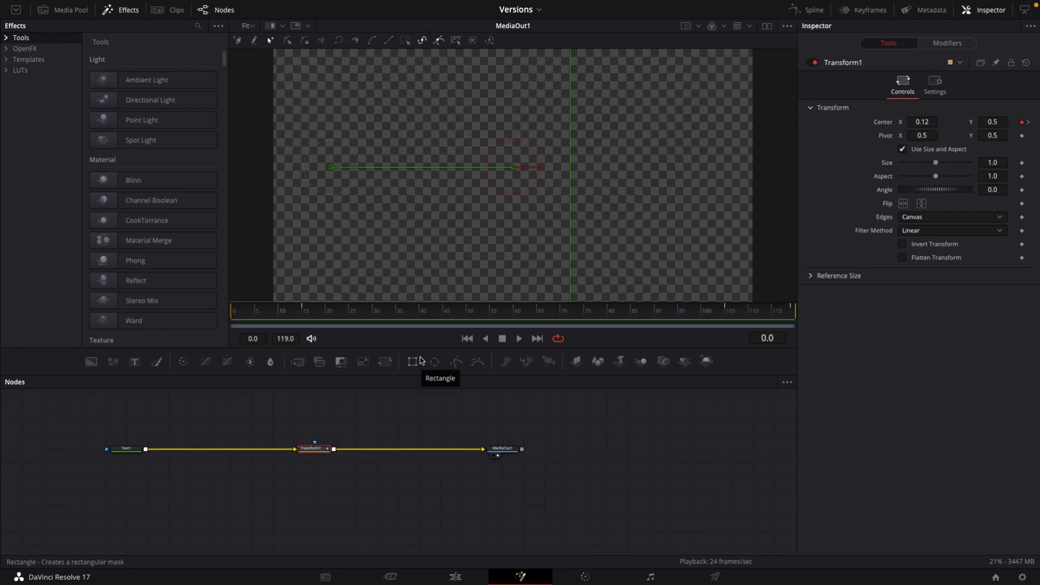
Step: Play back the Version 1 title animation in the Fusion composition
key(space)
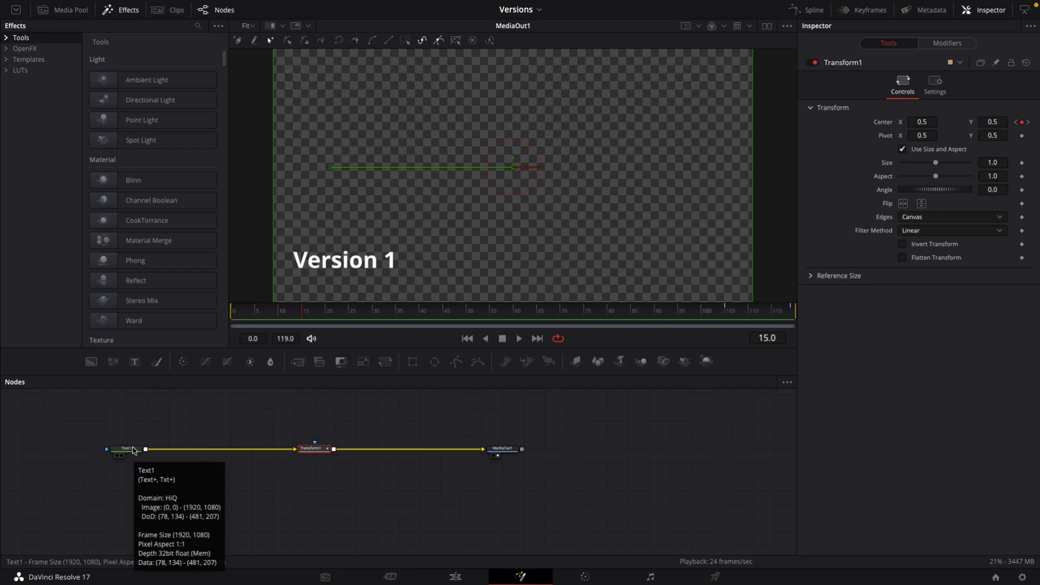
Step: Enable separate versions on Text1 and make version 2 read 'Version 2', comparing it with version 1
click(130, 450)
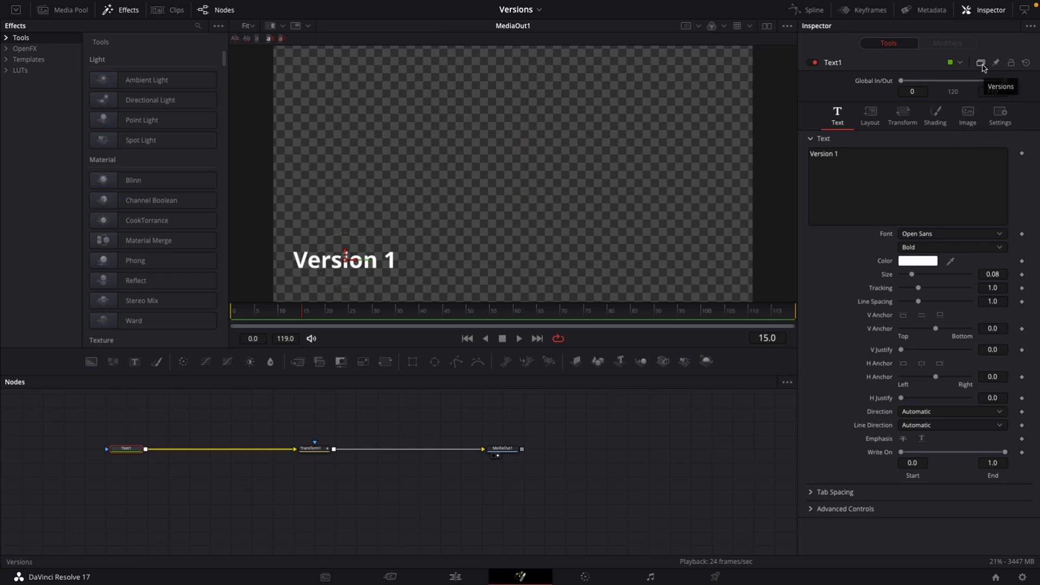
click(983, 65)
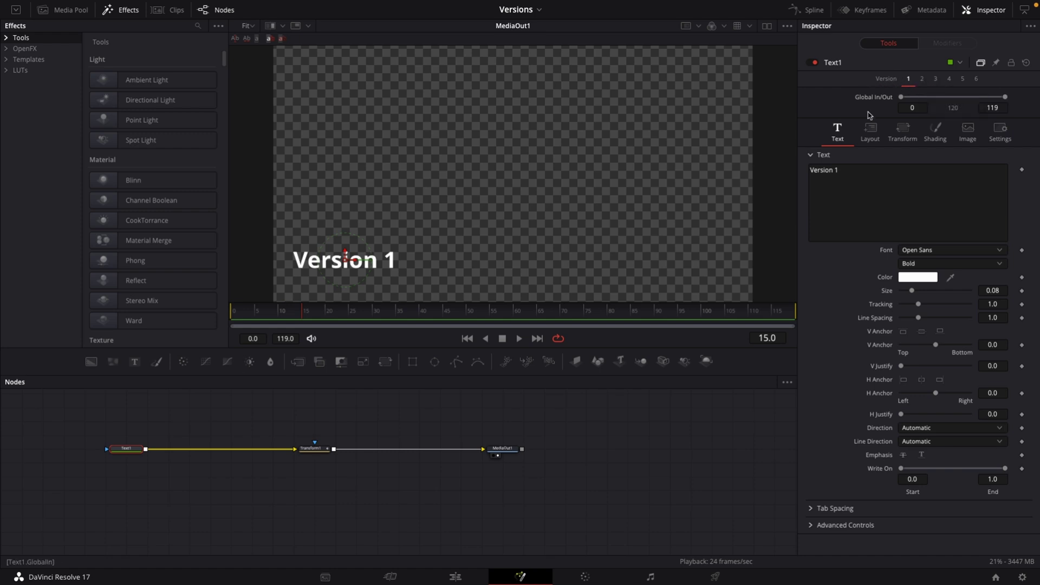
click(921, 80)
click(843, 172)
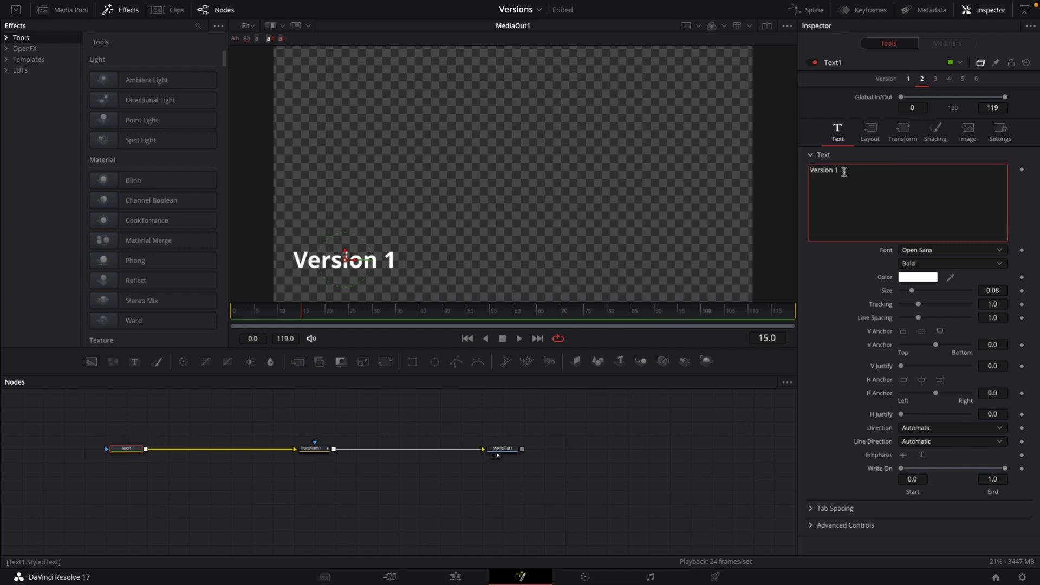
key(BackSpace)
text(2)
click(910, 79)
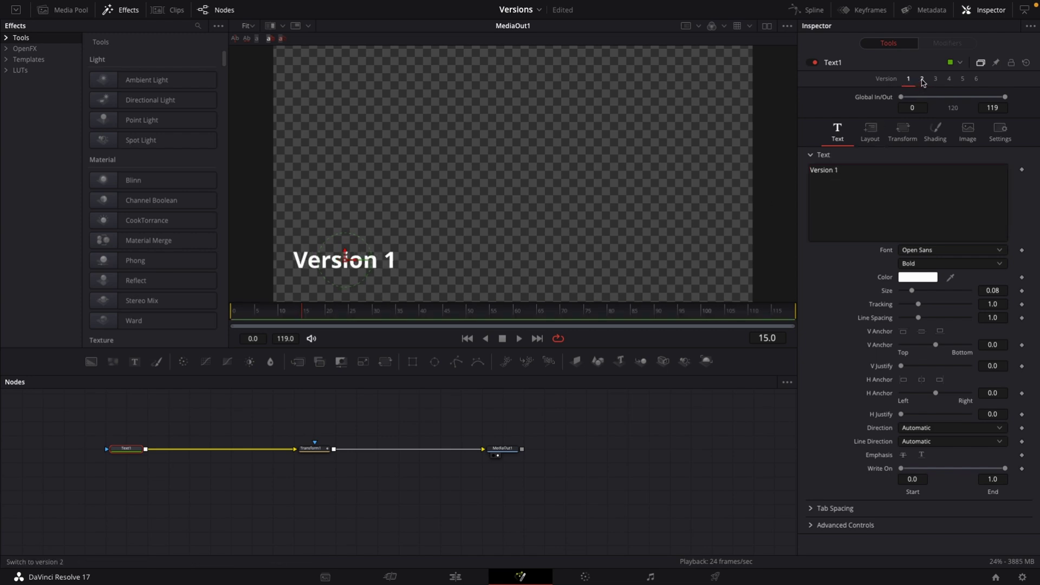
click(923, 80)
click(910, 80)
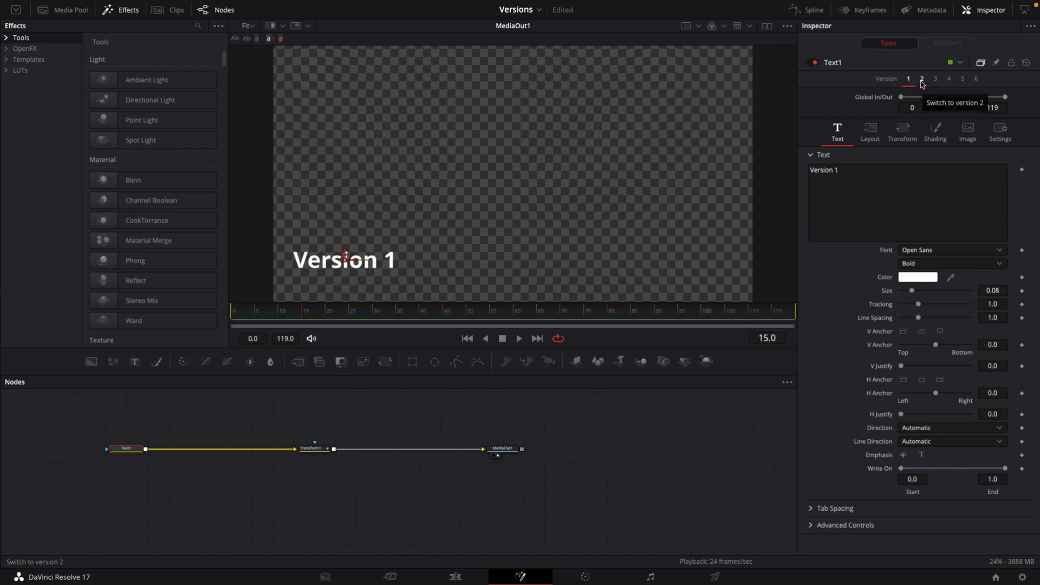
click(922, 80)
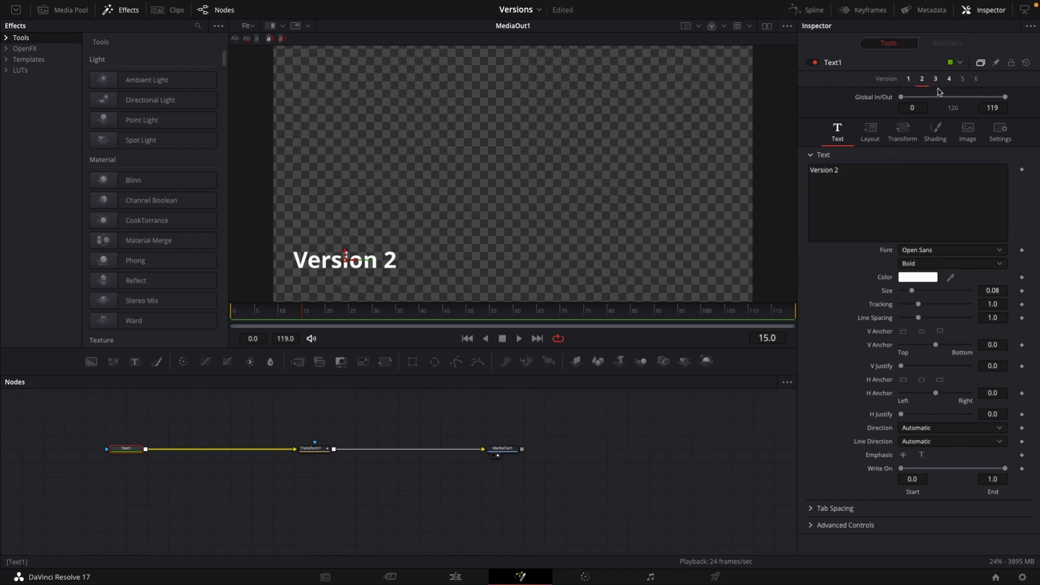
Step: Make versions 3, 4 and 5 read 'Version 3' to 'Version 5', then leave version 3 active
click(935, 81)
click(862, 169)
key(BackSpace)
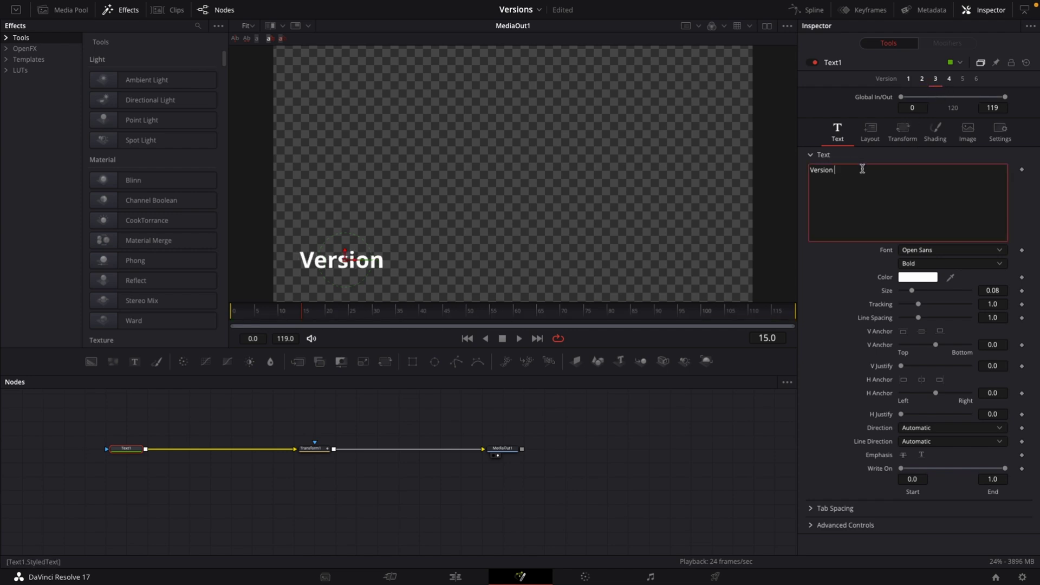
text(3)
click(950, 79)
click(854, 174)
key(BackSpace)
text(4)
click(963, 80)
click(863, 173)
key(BackSpace)
text(5)
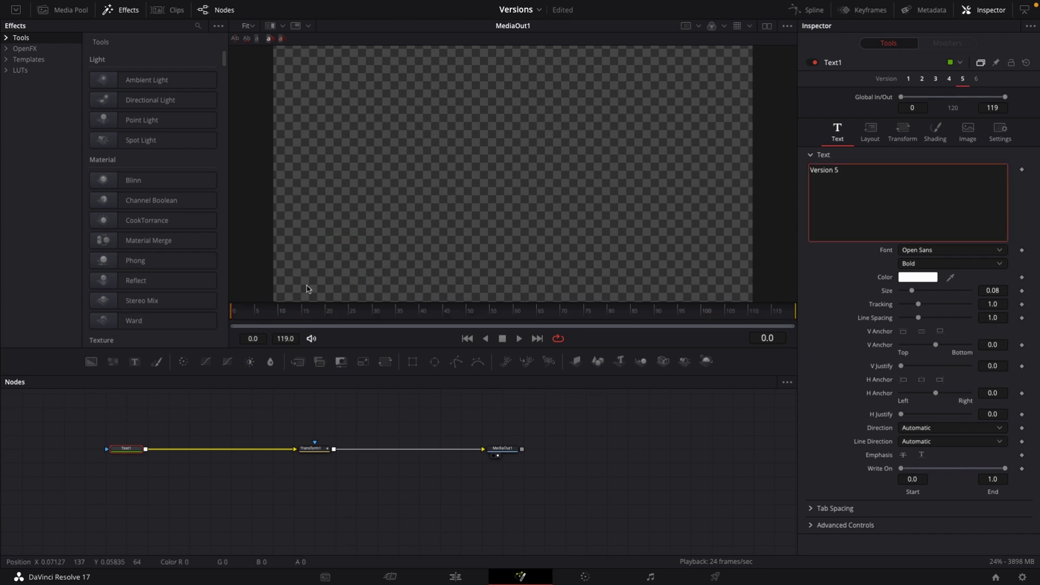
key(space)
key(space)
click(908, 79)
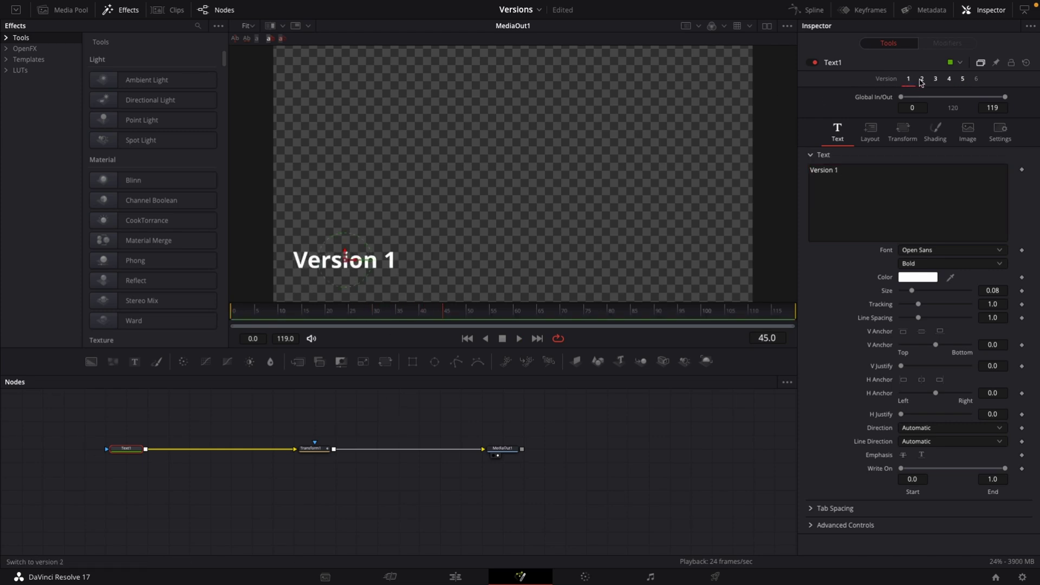
click(922, 79)
Step: Select Transform1 and enable separate versions in its Inspector
click(318, 449)
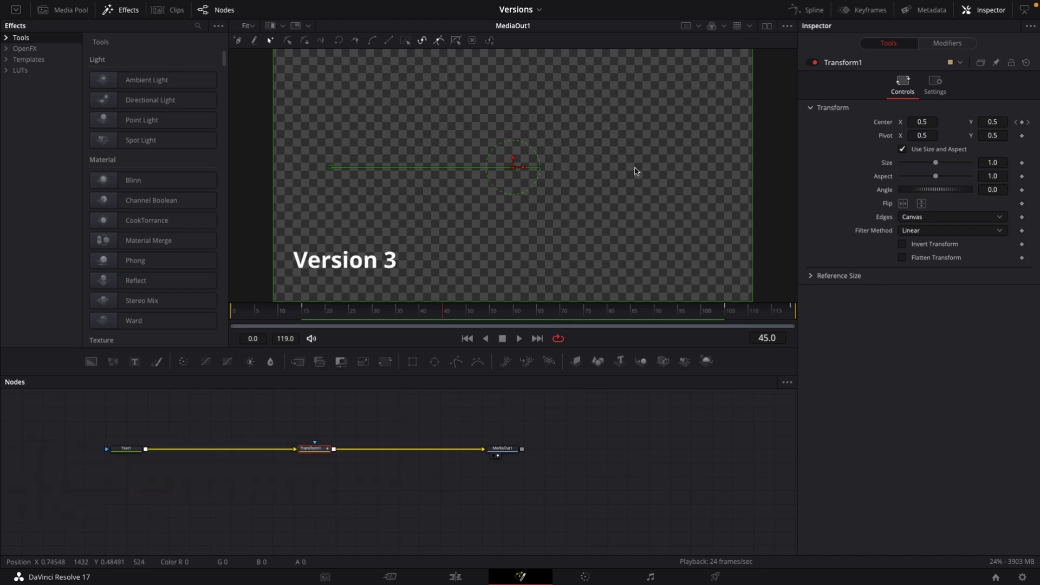
click(980, 63)
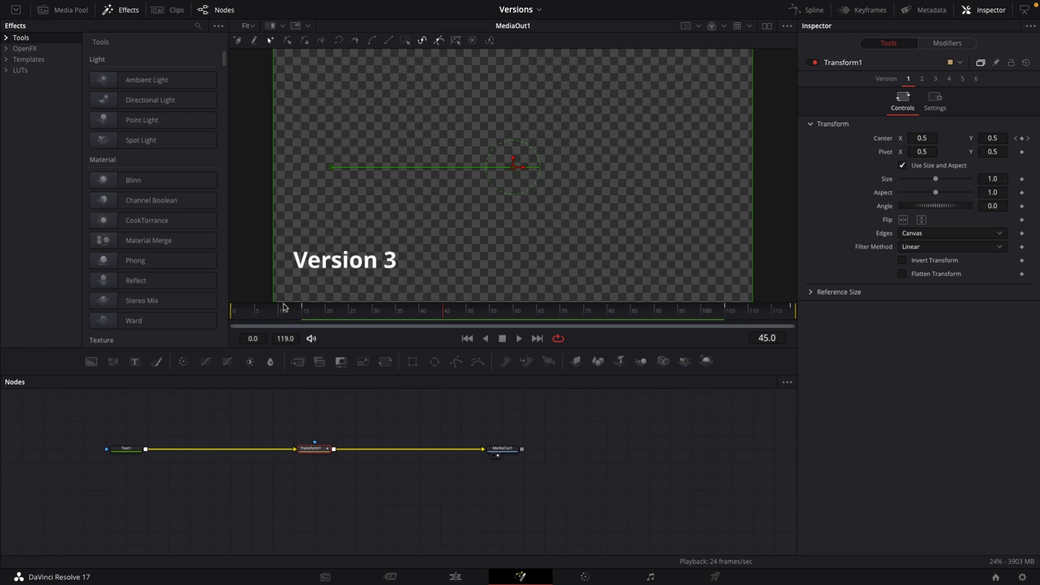
Step: On Transform1 version 2, keyframe Center Y down to 0.18 at the clip's last frame
click(923, 80)
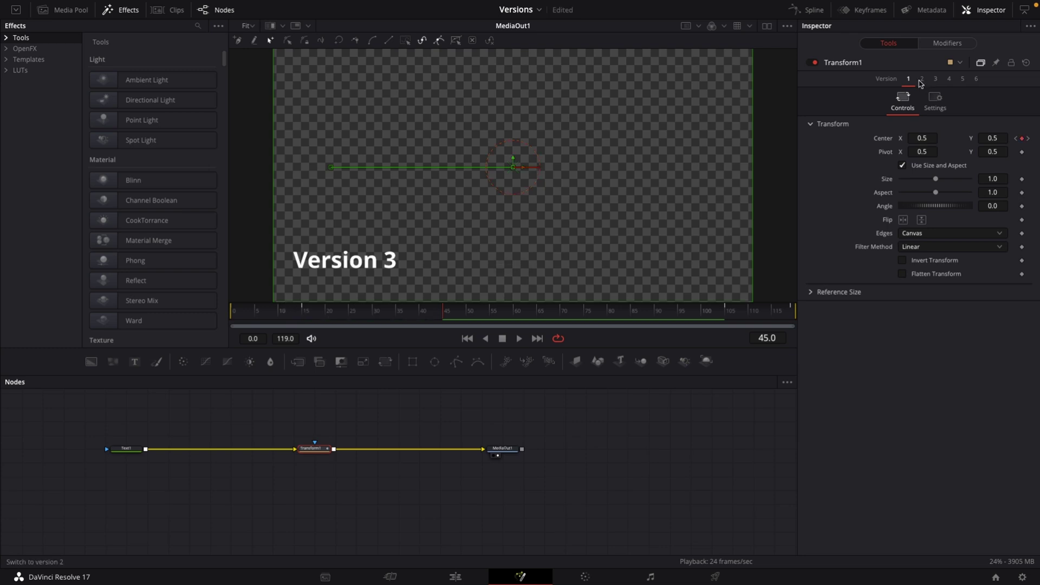
click(923, 82)
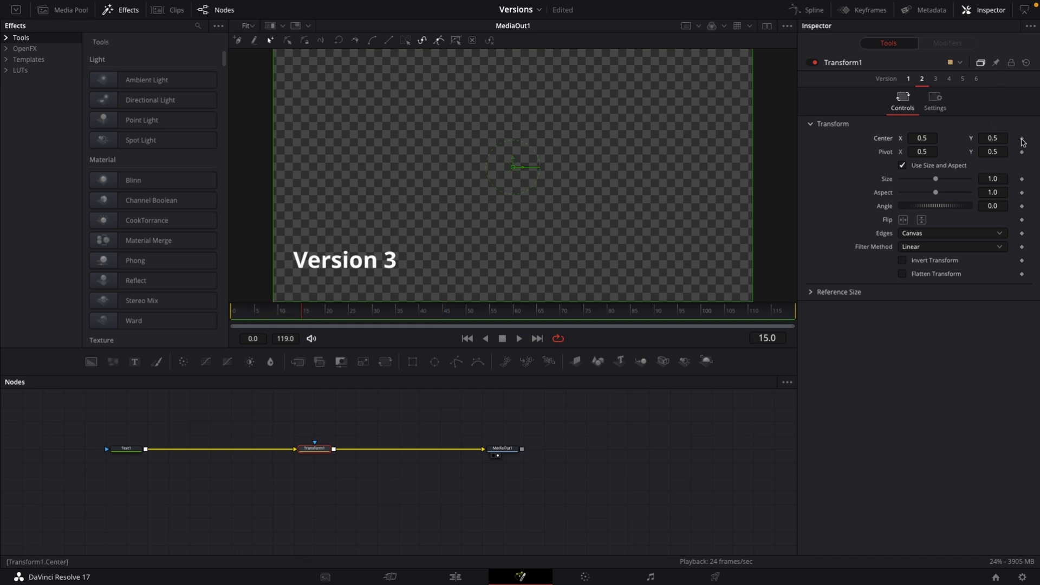
click(234, 314)
mouse_move(993, 139)
mouse_down()
mouse_move(993, 163)
mouse_move(994, 140)
mouse_up()
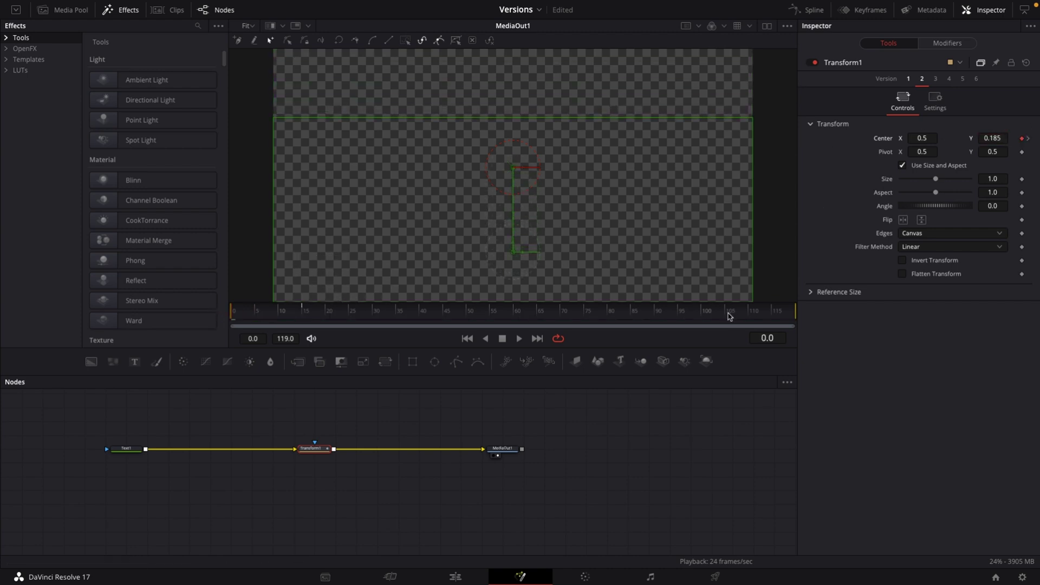
click(727, 316)
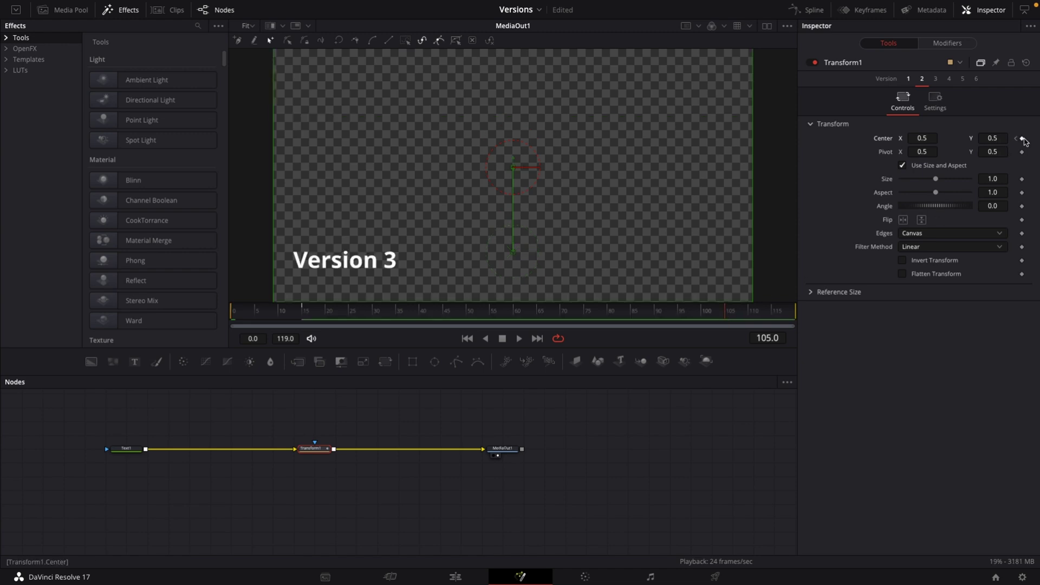
click(780, 319)
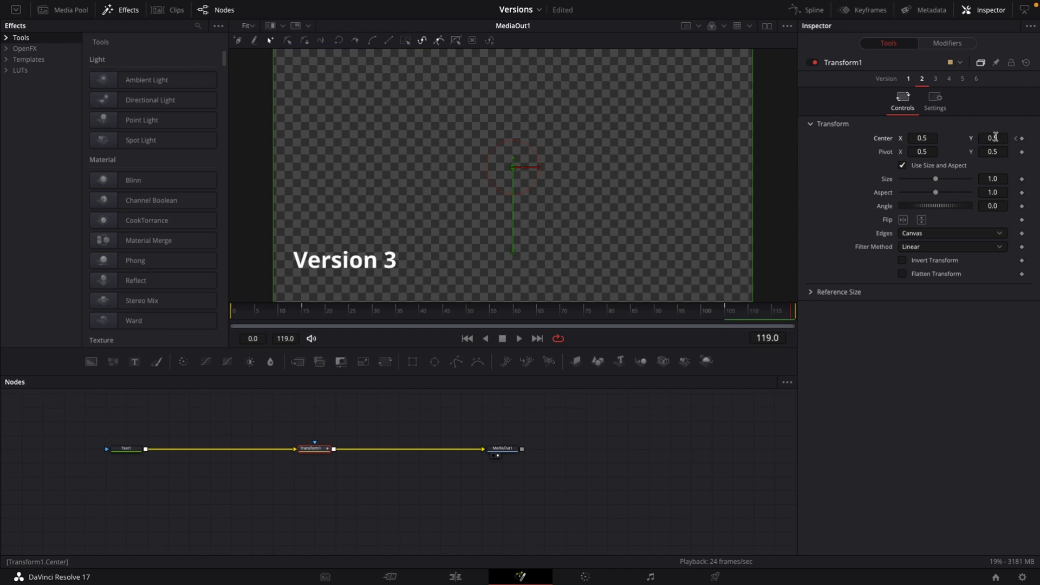
drag(982, 139, 935, 139)
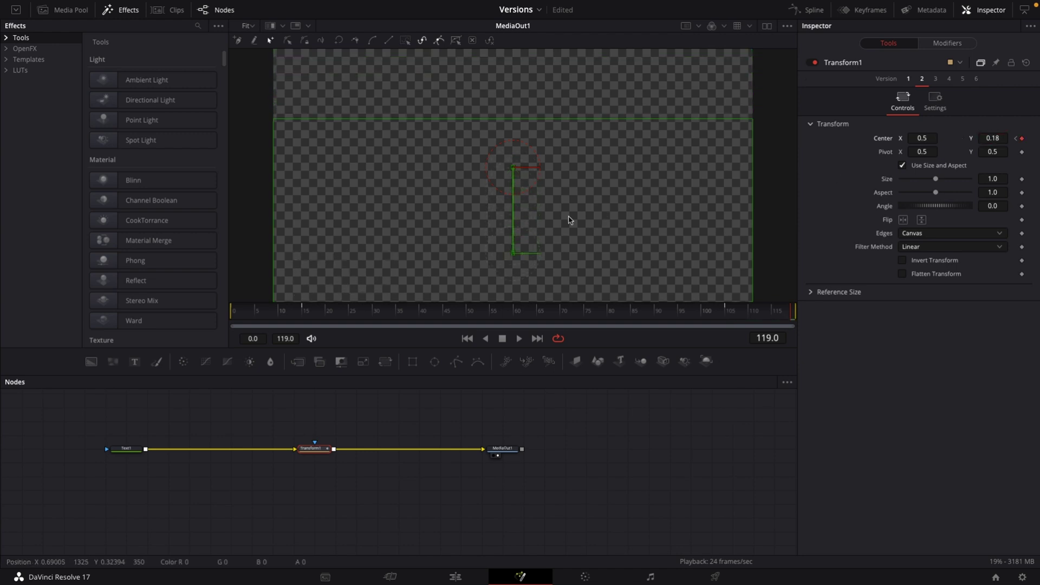
Step: Play the sliding title from frame 0, then compare against Transform1 version 1
click(234, 315)
key(space)
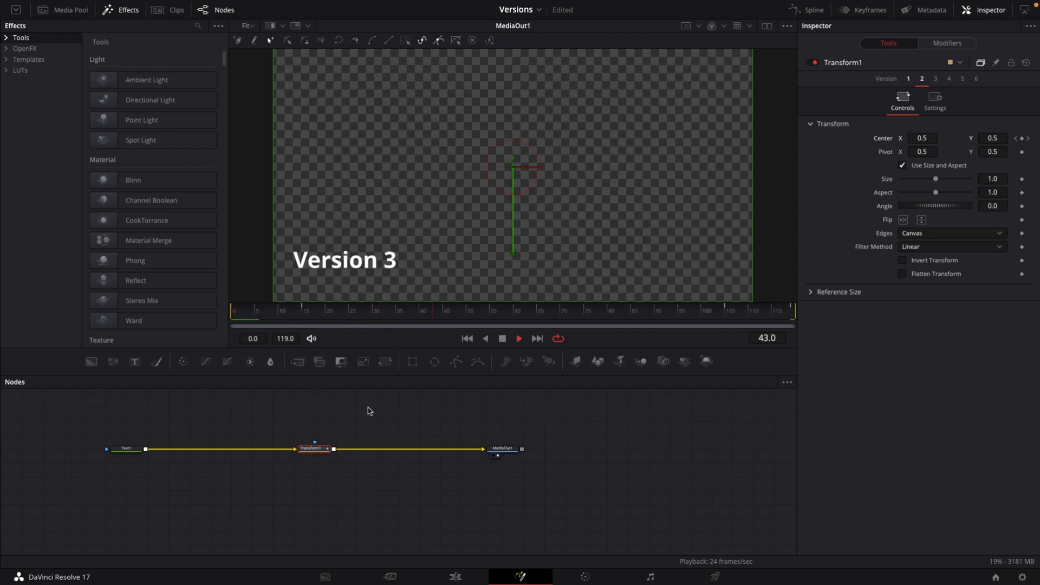
key(space)
click(908, 78)
key(space)
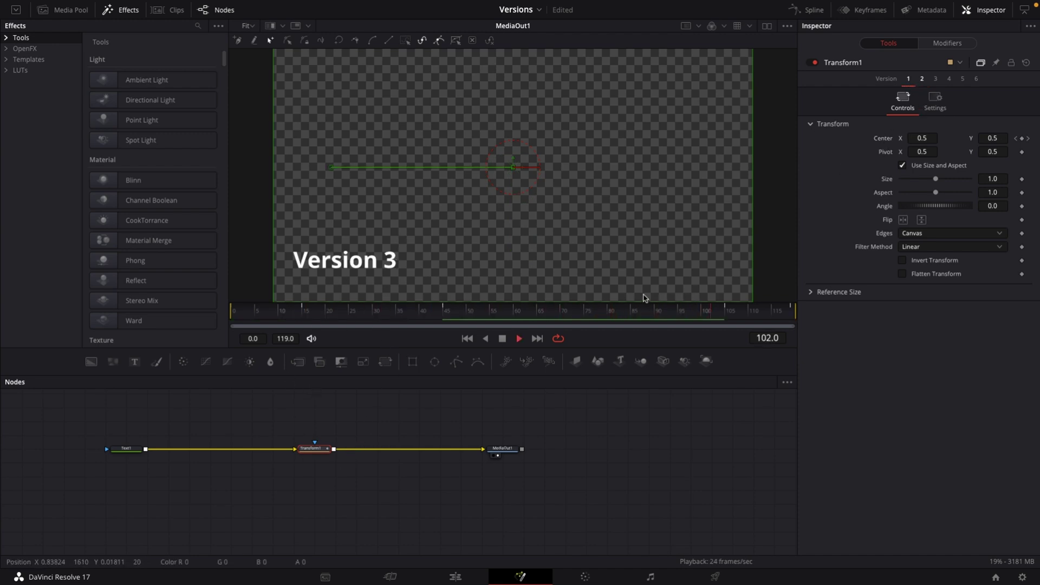
key(space)
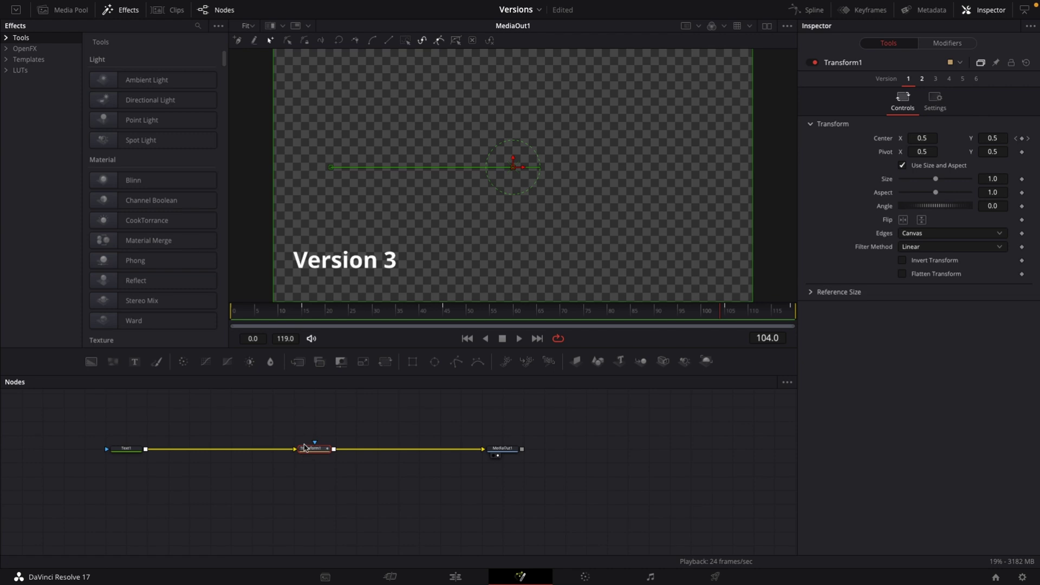
Step: Set Text1 to Version 5 and Transform1 to version 2, then play from frame 0
click(128, 450)
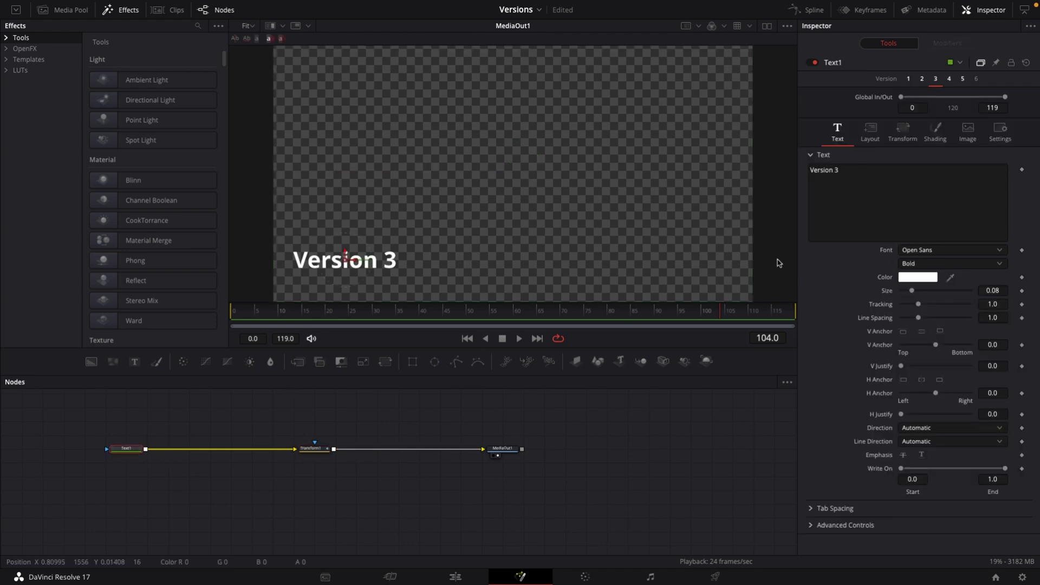
click(963, 78)
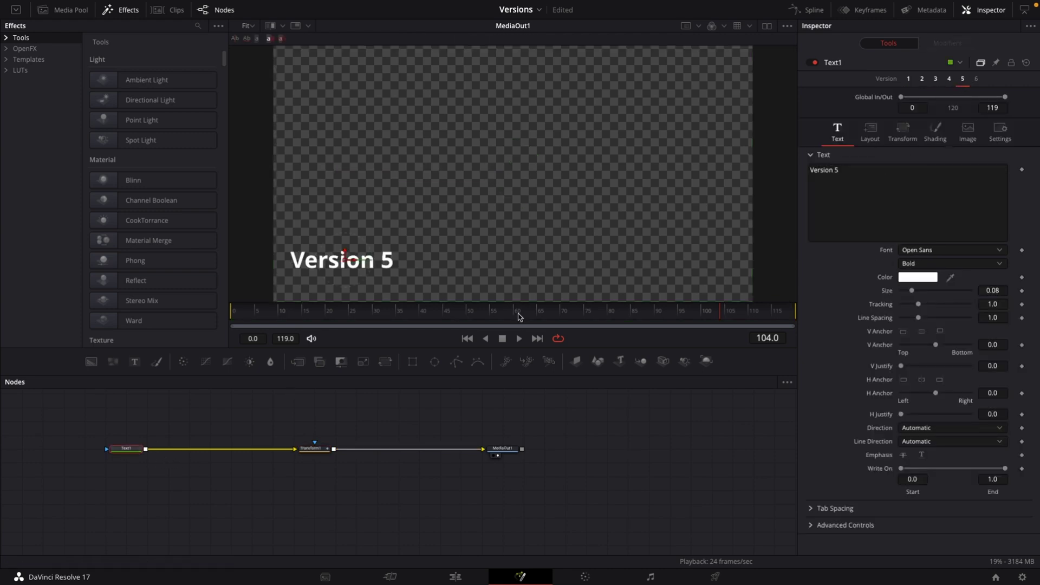
click(317, 451)
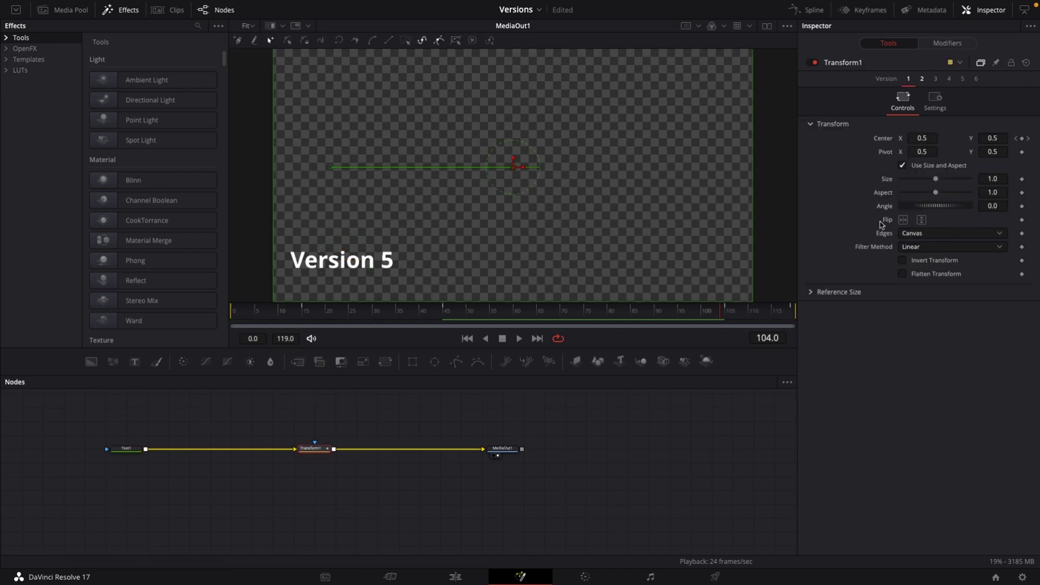
click(922, 78)
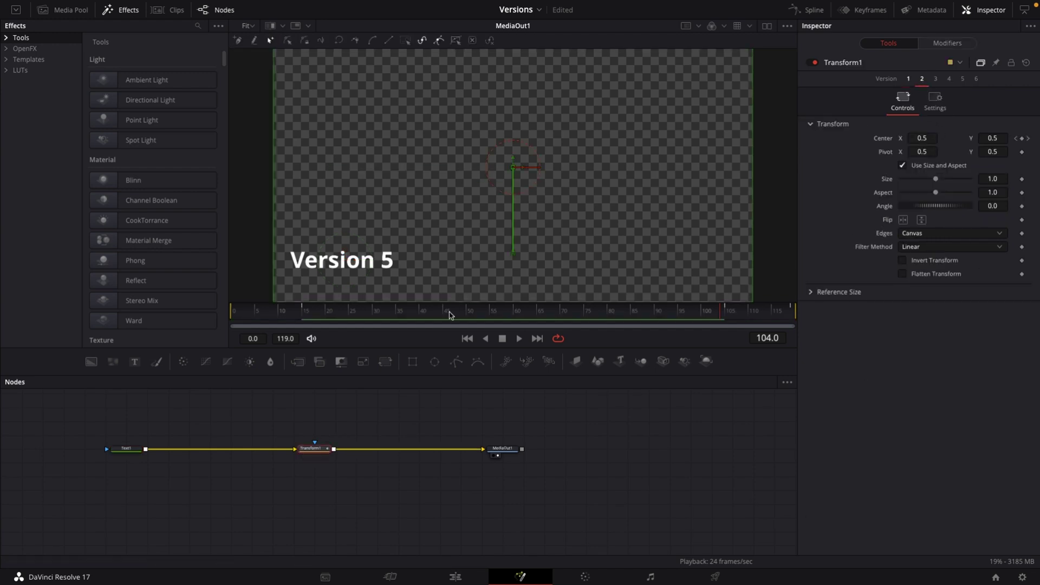
click(227, 317)
key(space)
Step: Leave Fusion via the Edit page and switch to the Color page
click(445, 577)
click(346, 427)
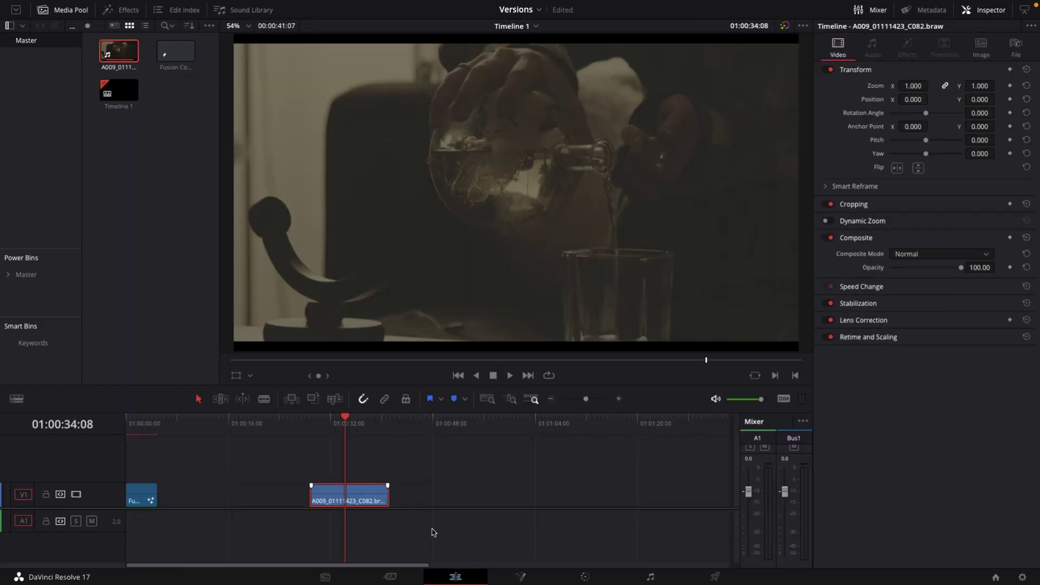
click(583, 577)
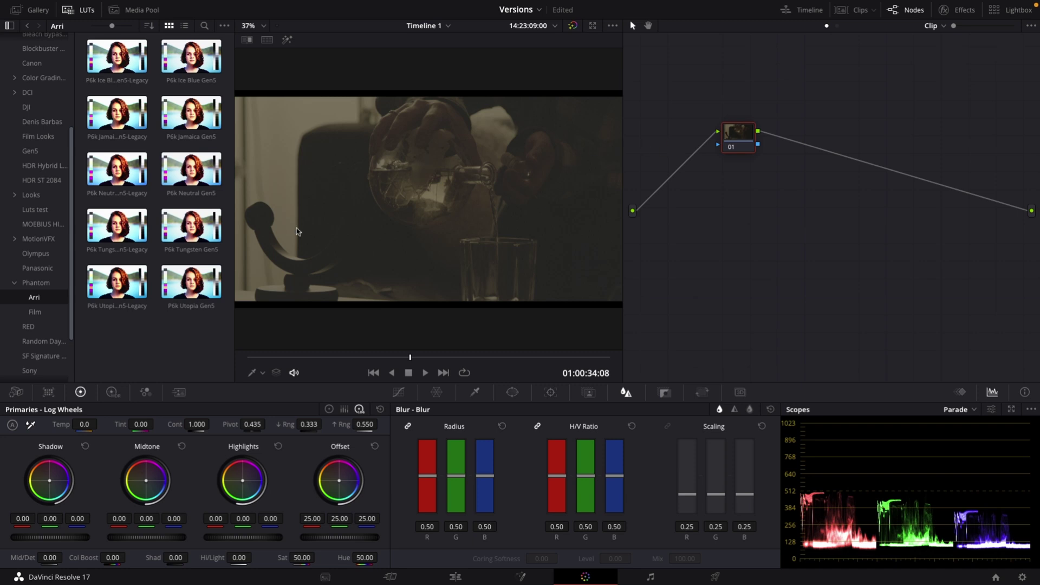
Step: Apply the P6k Tungsten Gen5 LUT, add a colour version with Ctrl+Y, and load Version 2
double_click(197, 231)
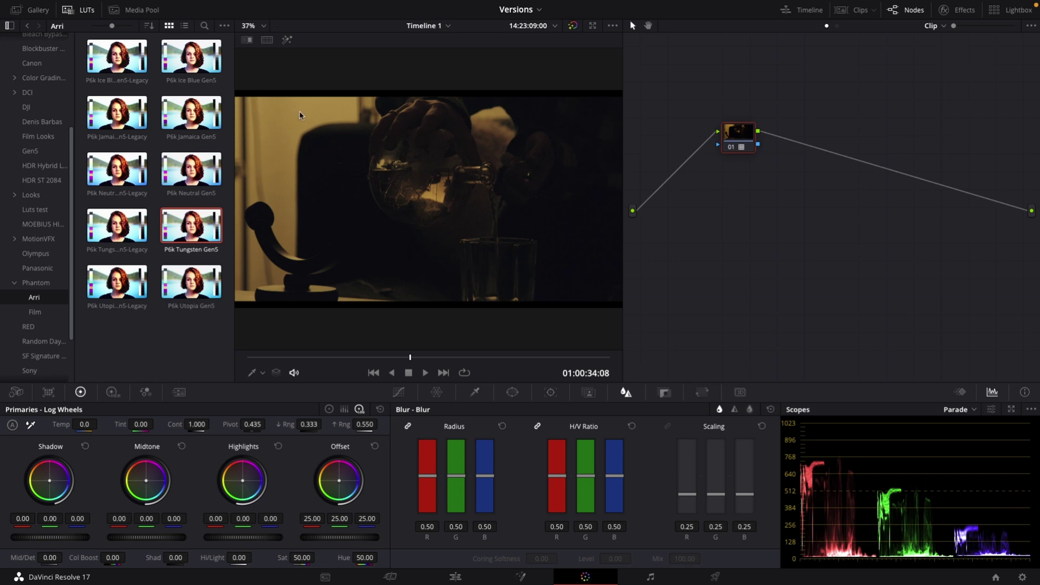
key(ctrl+y)
key(ctrl+b)
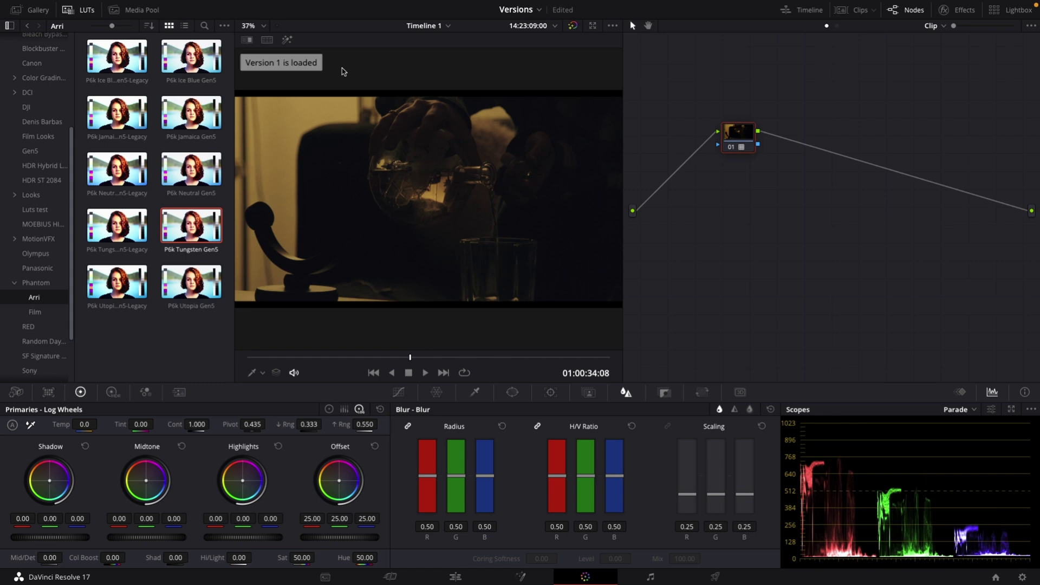
key(ctrl+n)
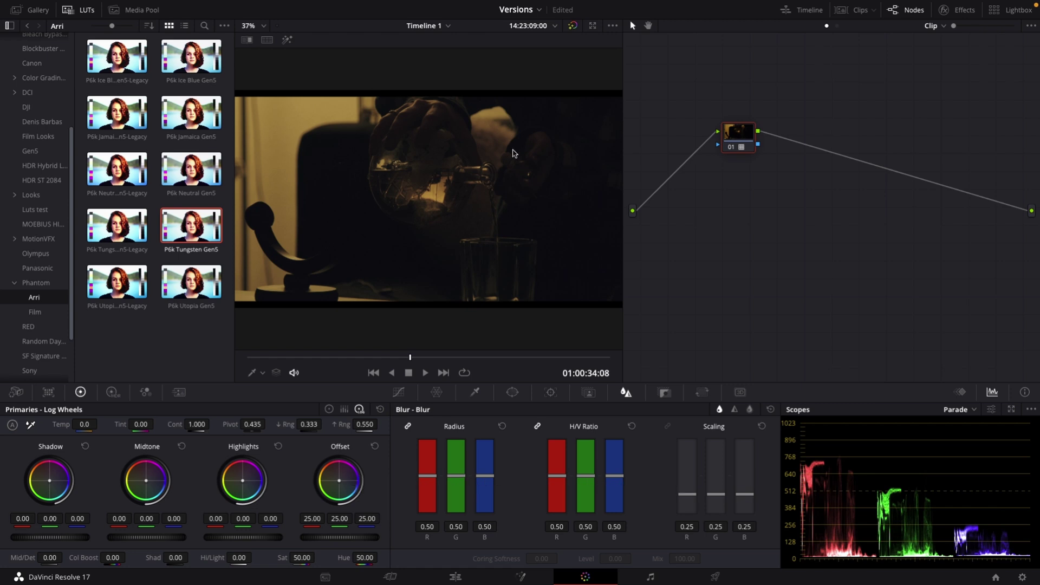
Step: Apply the BMPCC4K_6K_Gen5_New_Creative_2 LUT, add a version, and load Version 3
key(ctrl+b)
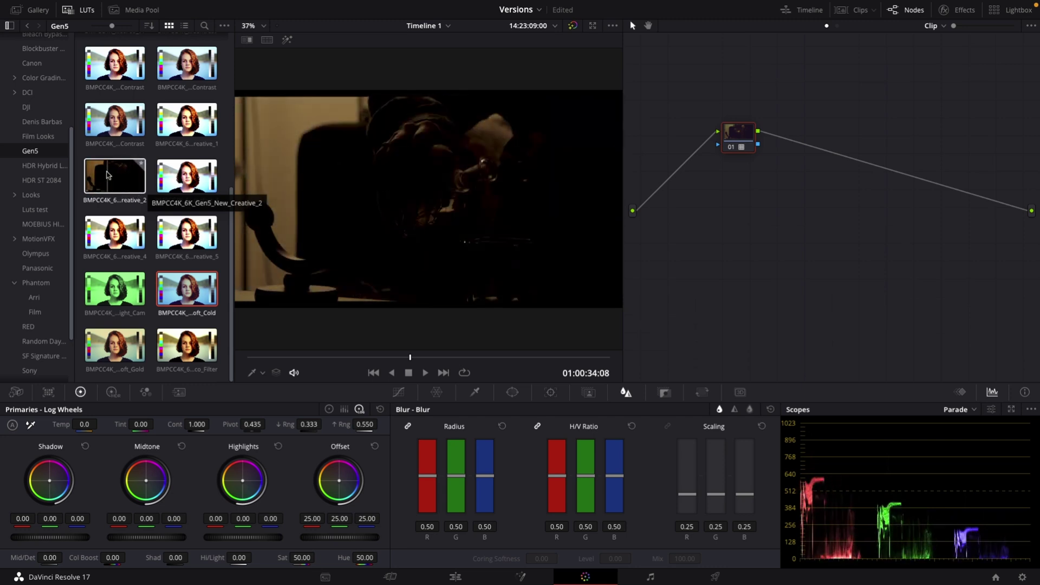
double_click(113, 176)
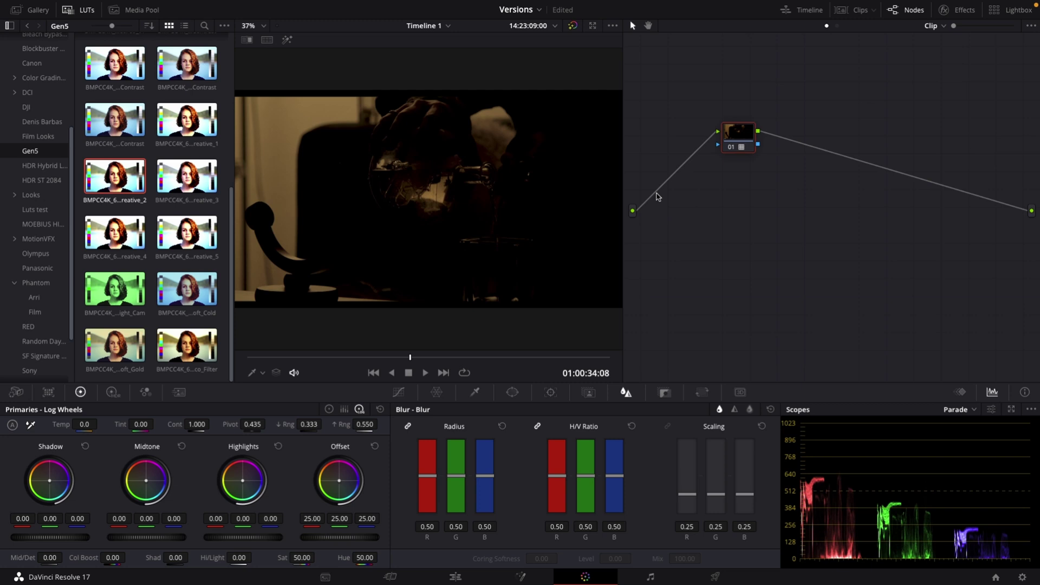
key(ctrl+y)
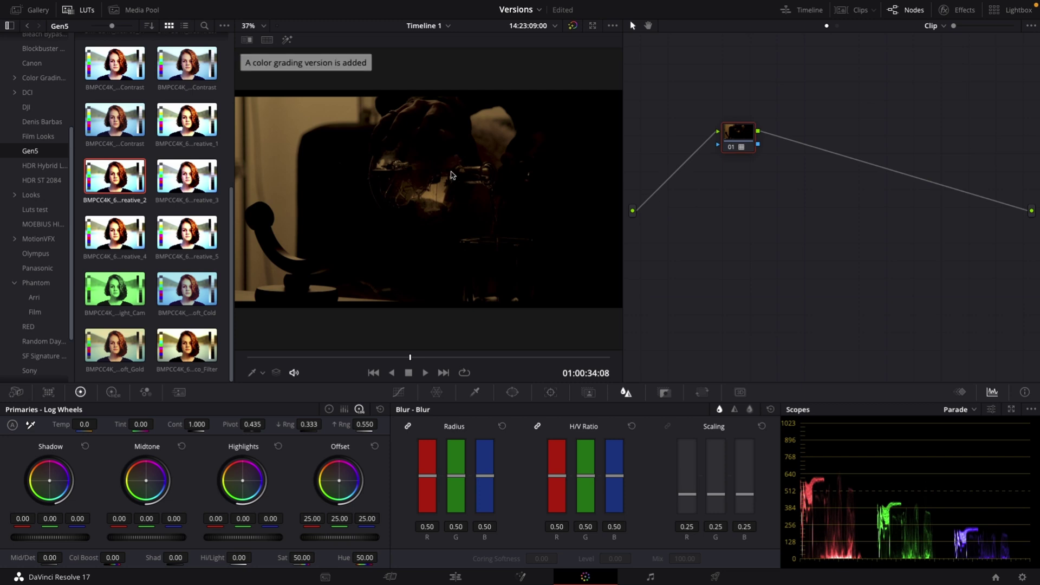
key(ctrl+b)
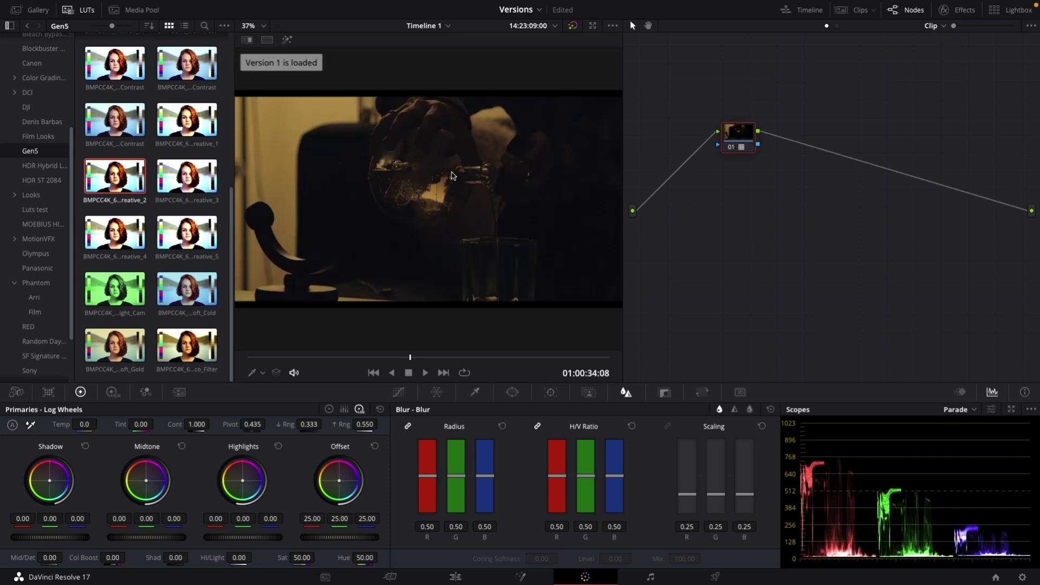
key(ctrl+n)
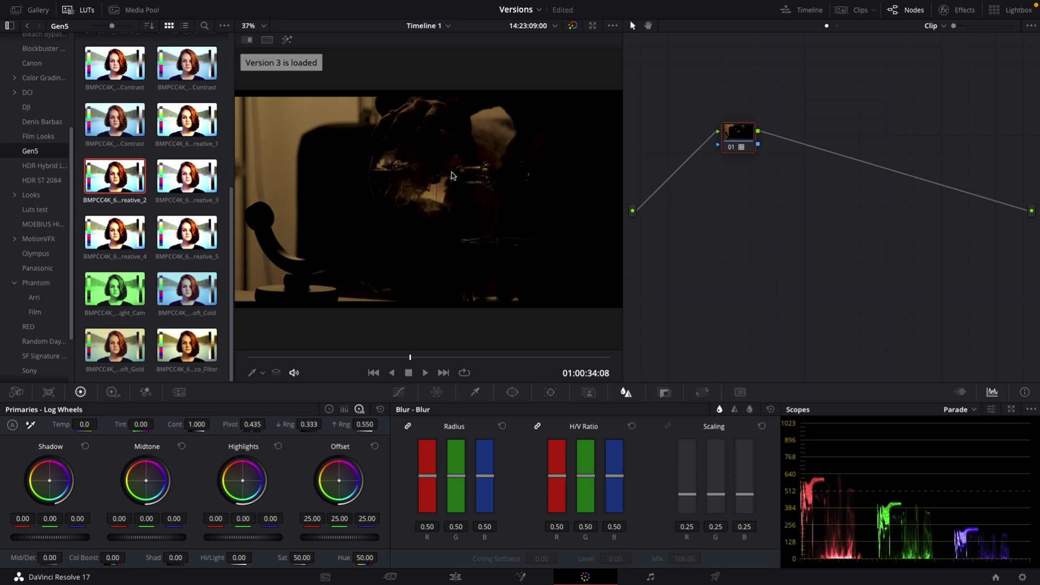
Step: Reset node 01's grade, then set Temp to -1270 and Tint to -42.50
right_click(730, 144)
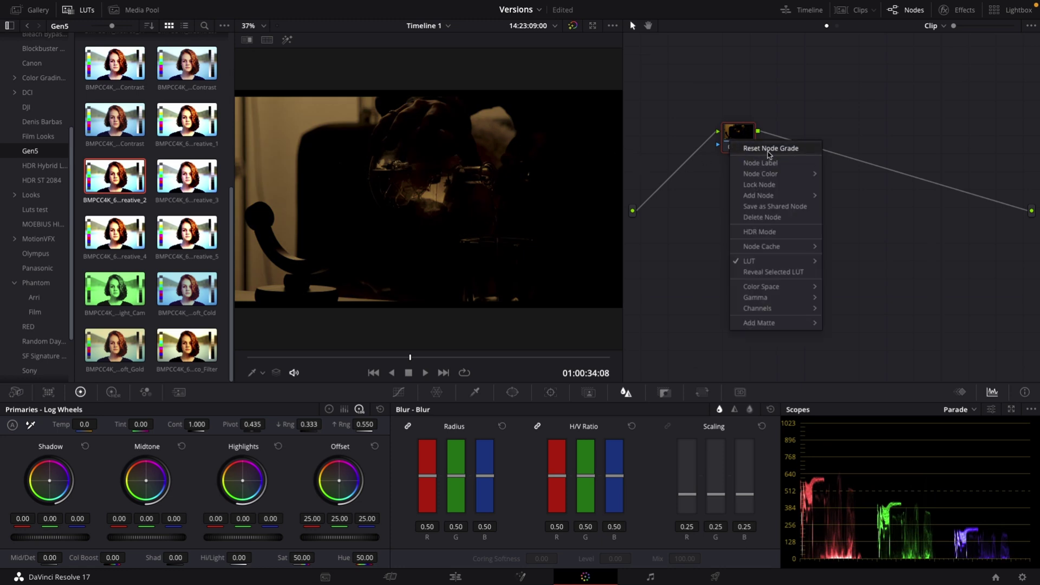
click(770, 149)
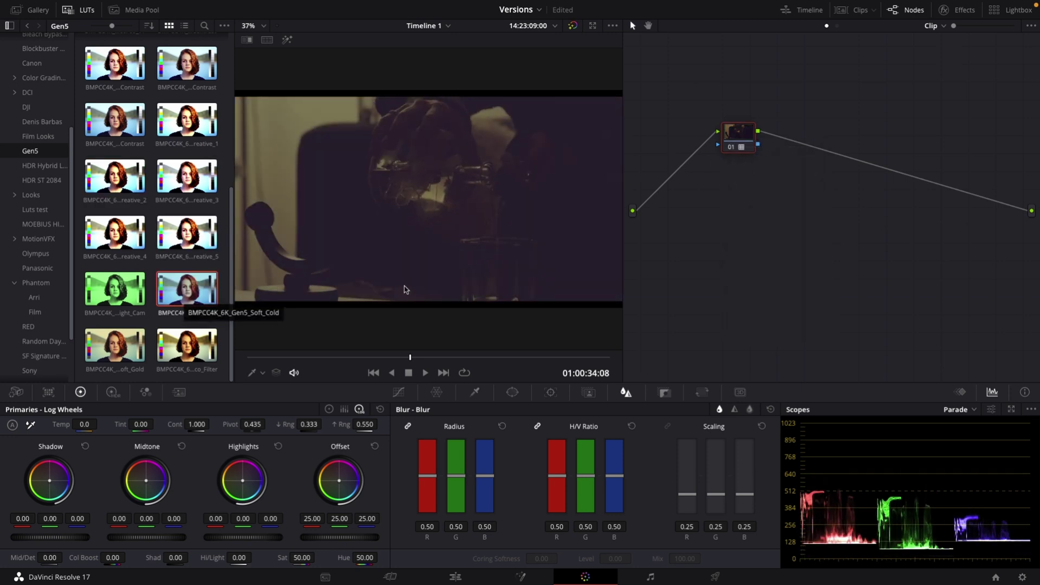
drag(89, 424, 77, 424)
drag(141, 424, 155, 424)
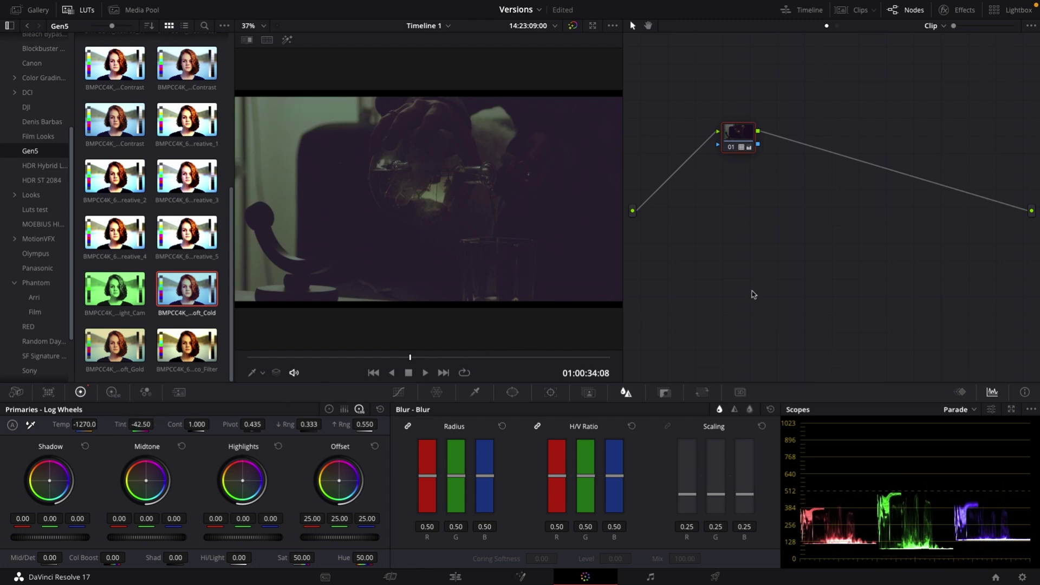
Step: Step through colour versions 1, 2 and 3 to compare the grades
key(ctrl+b)
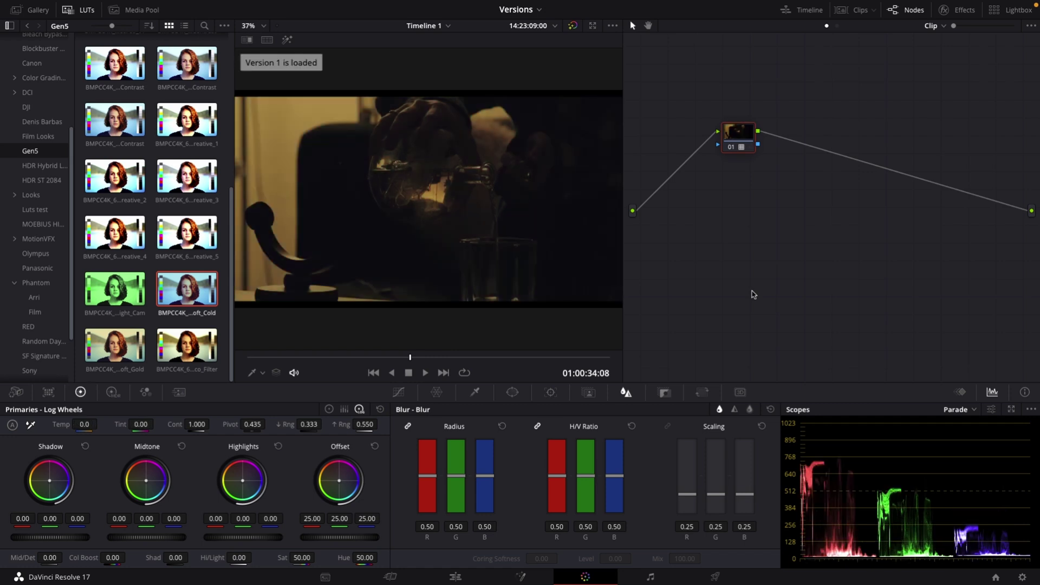
key(ctrl+n)
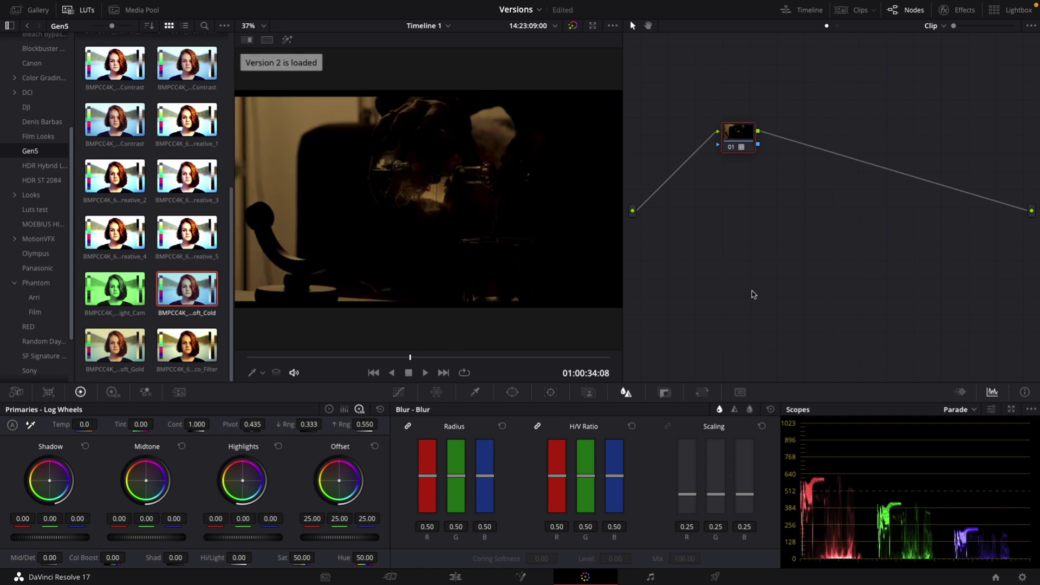
key(ctrl+n)
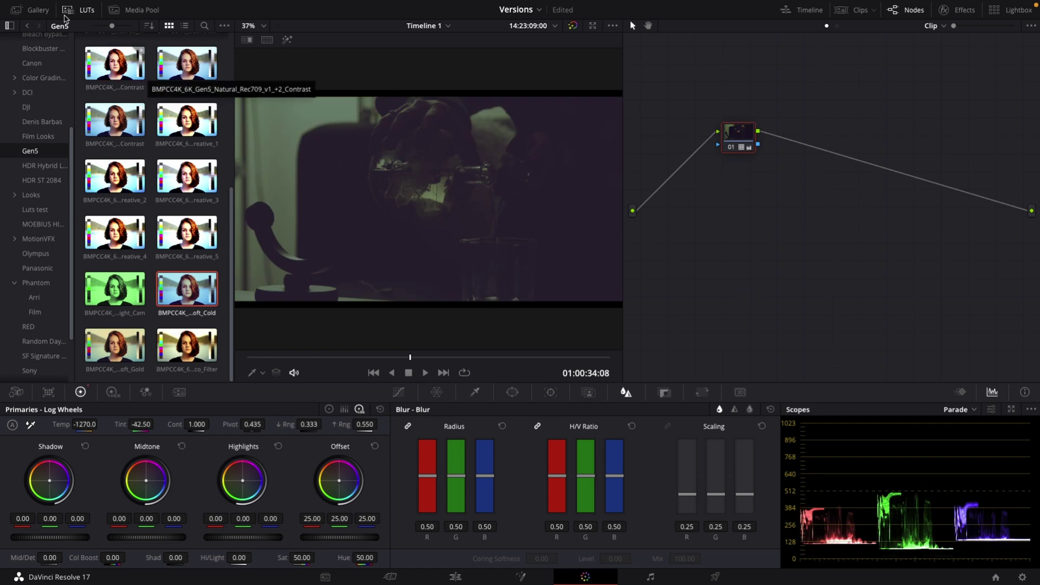
Step: Hide the LUT browser and turn on split-screen comparison of the clip's versions
click(86, 10)
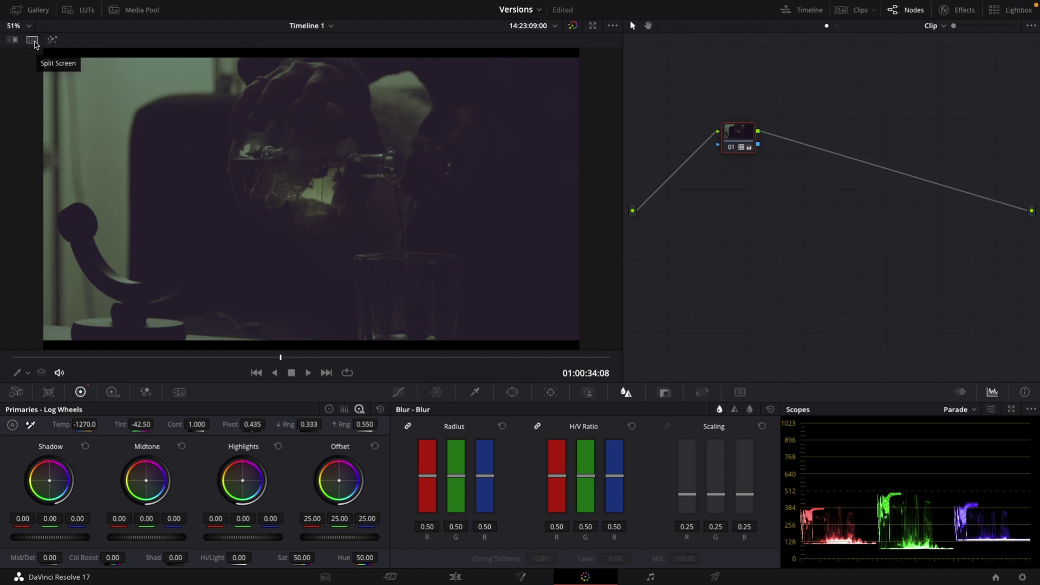
click(33, 39)
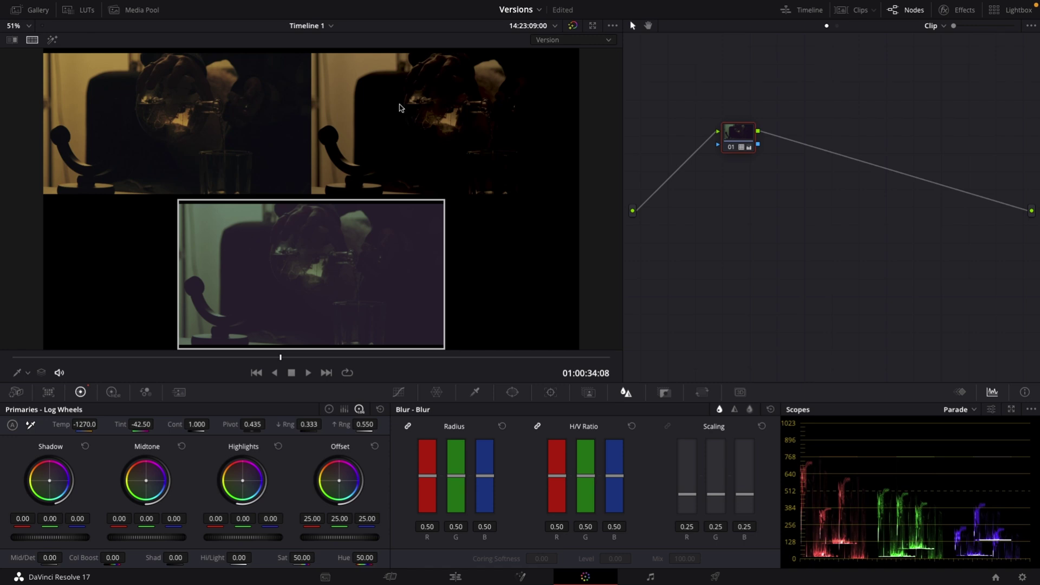
Step: Switch the split-screen comparison mode to Versions and Original for a four-up view
click(565, 44)
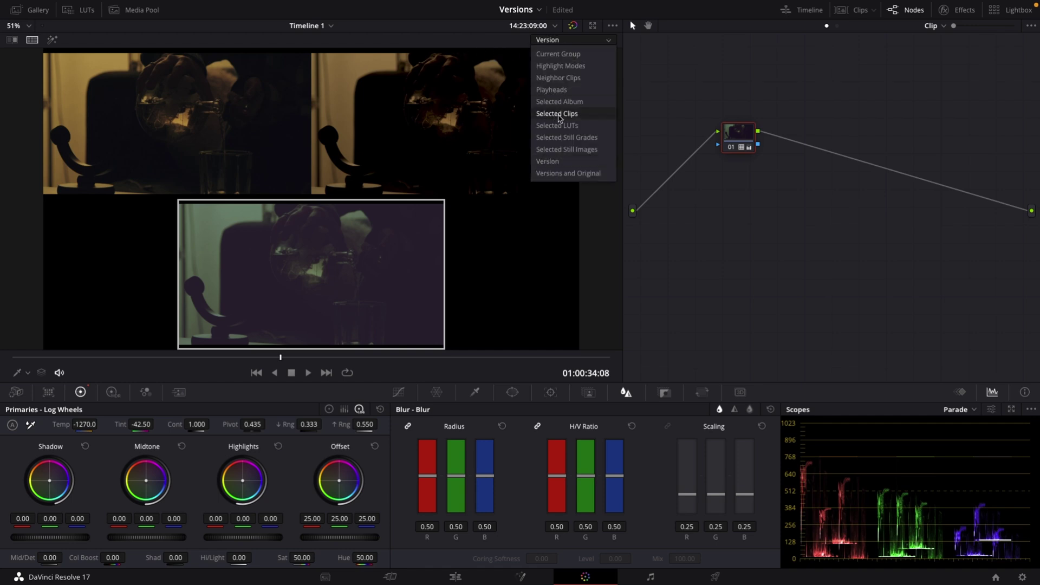
click(565, 174)
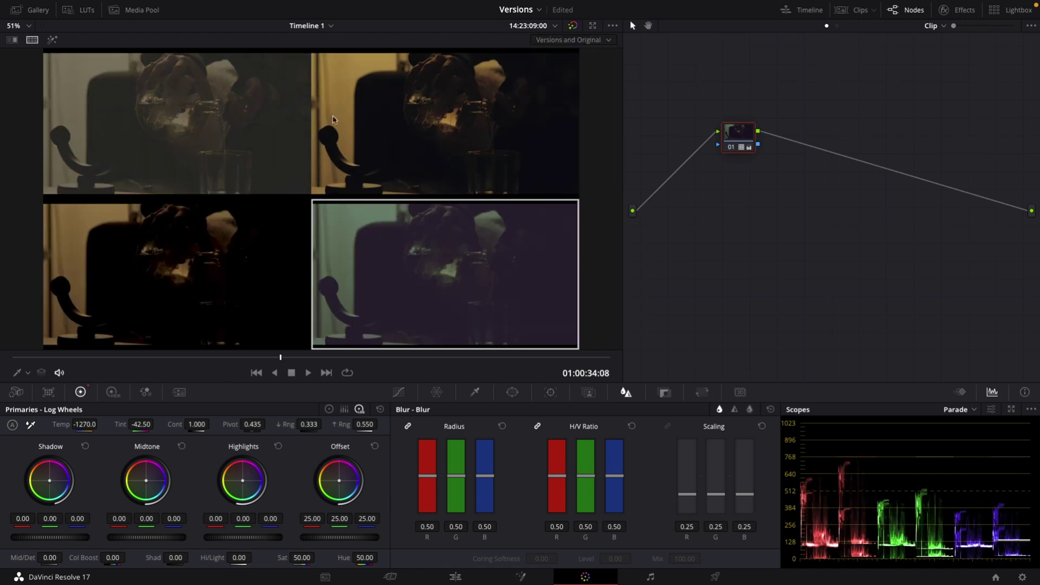